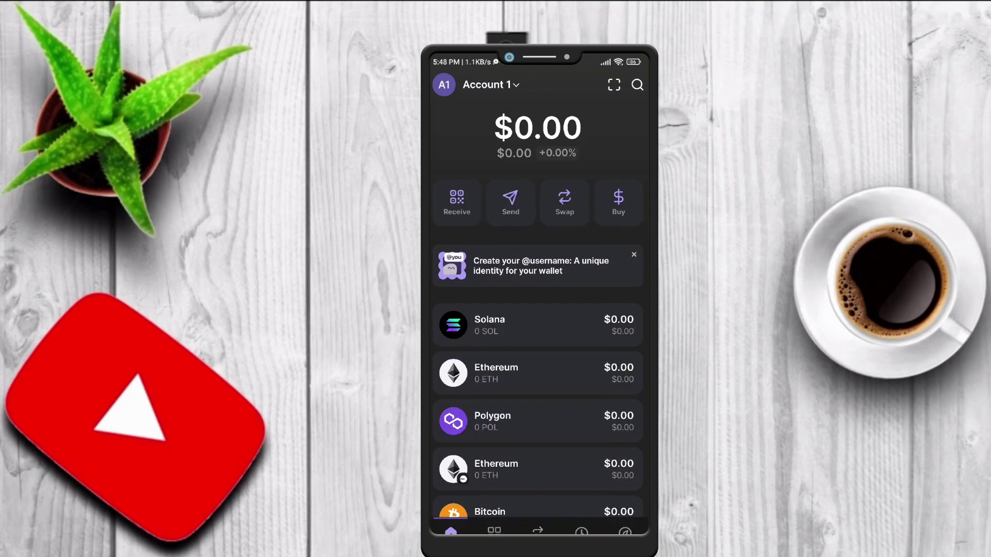
mouse_move(624, 305)
mouse_down()
mouse_move(624, 233)
mouse_move(587, 416)
mouse_up()
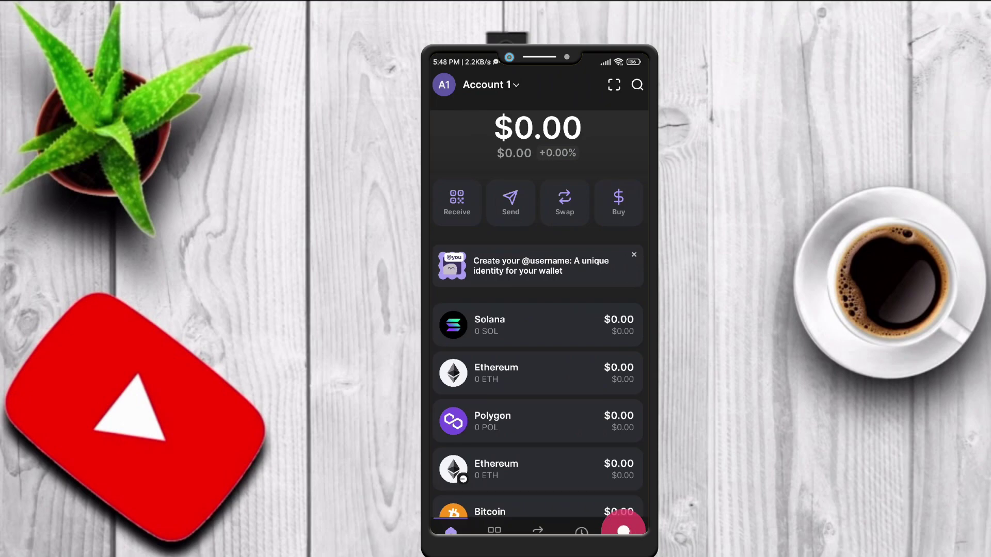
From Phantom's Sites list of trending Solana sites, launch pump.fun in the in-app browser.
click(631, 527)
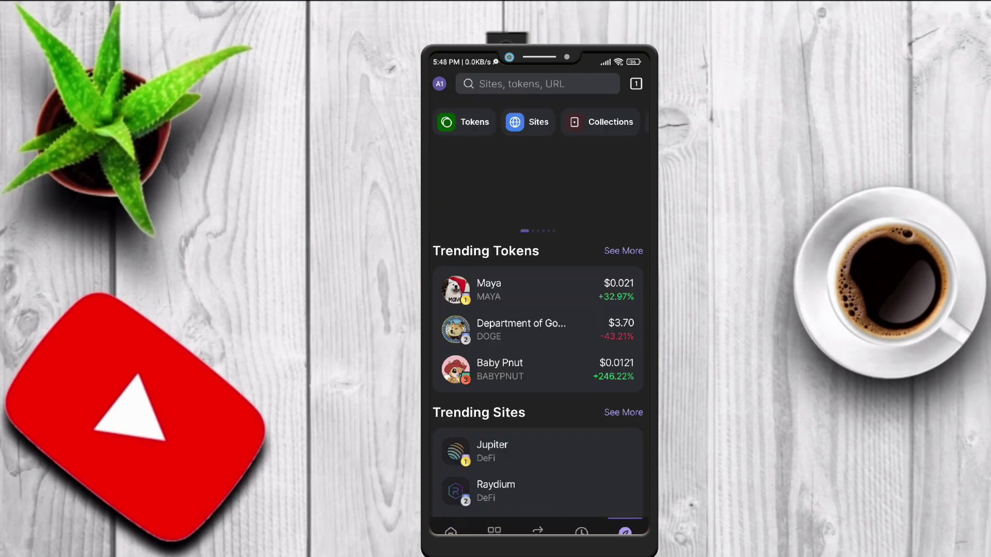
click(605, 154)
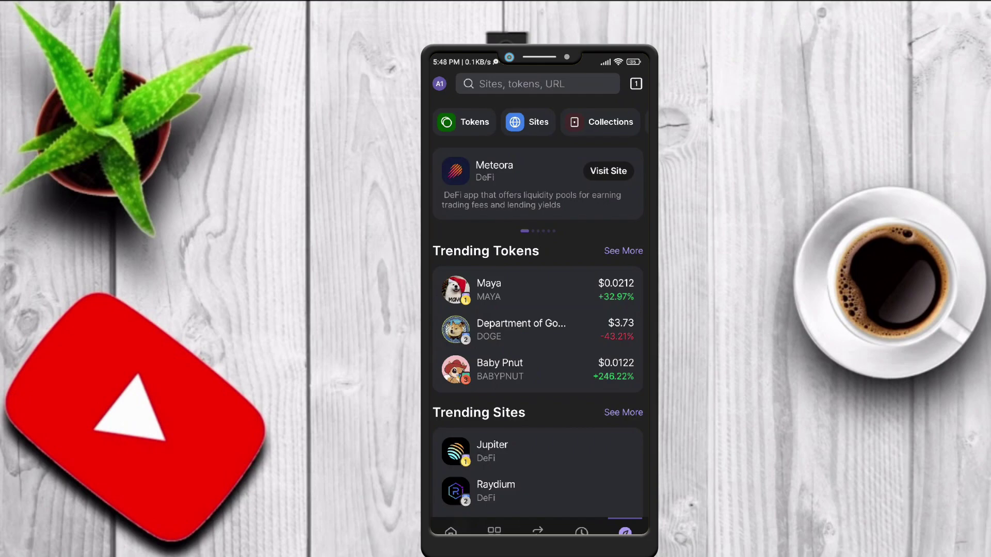
mouse_move(597, 133)
mouse_down()
mouse_move(454, 144)
mouse_move(617, 144)
mouse_up()
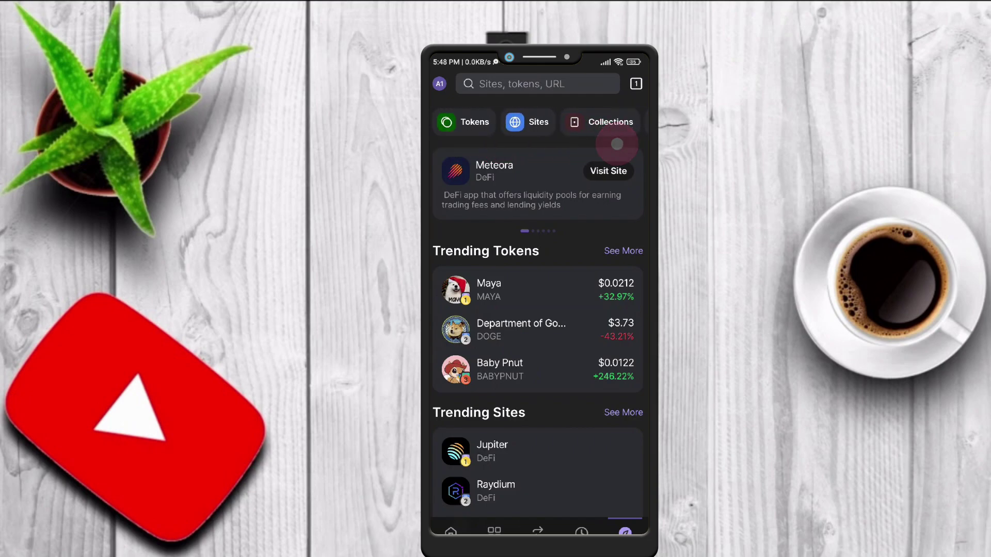
click(531, 122)
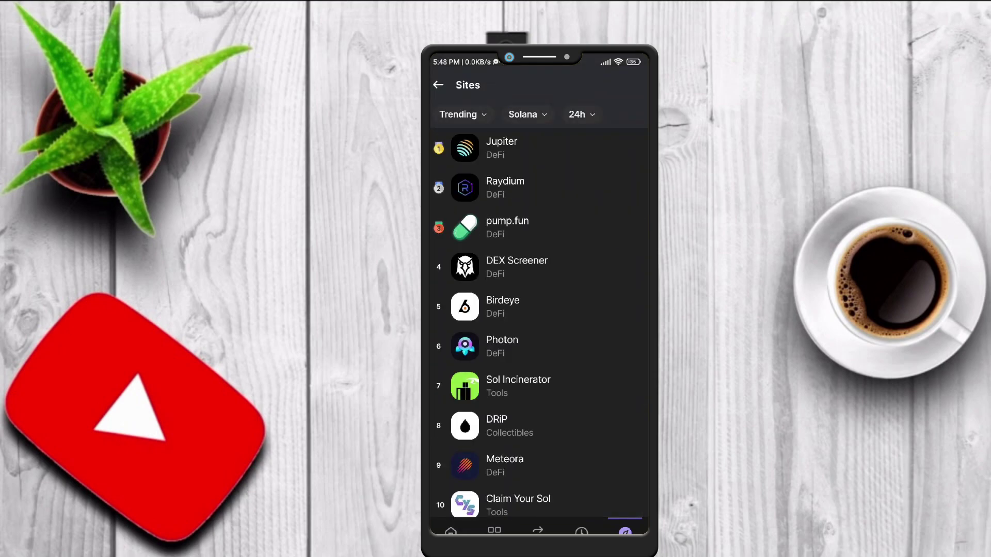
click(630, 155)
click(507, 227)
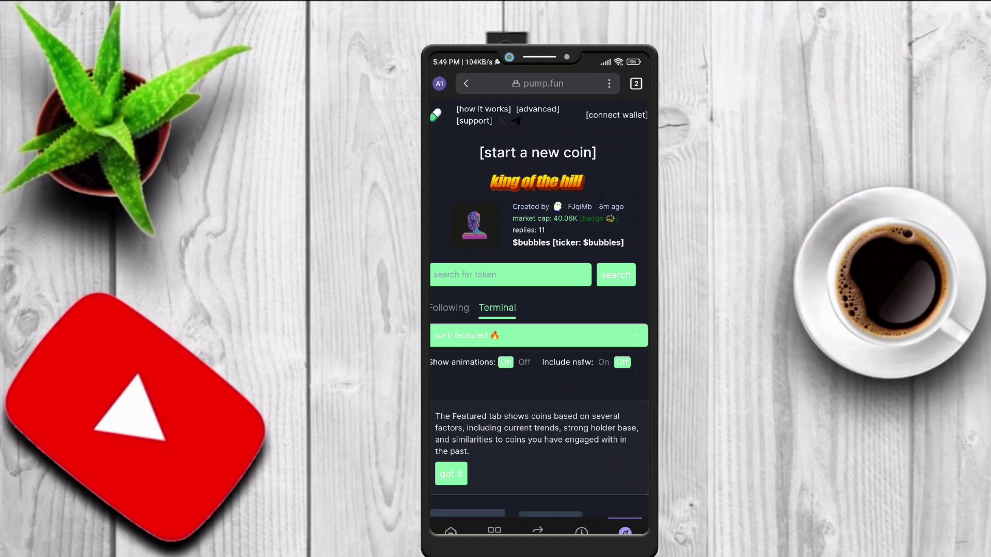
Log in to pump.fun with Phantom, approving Account 1 and confirming the sign-in message.
click(625, 112)
click(622, 118)
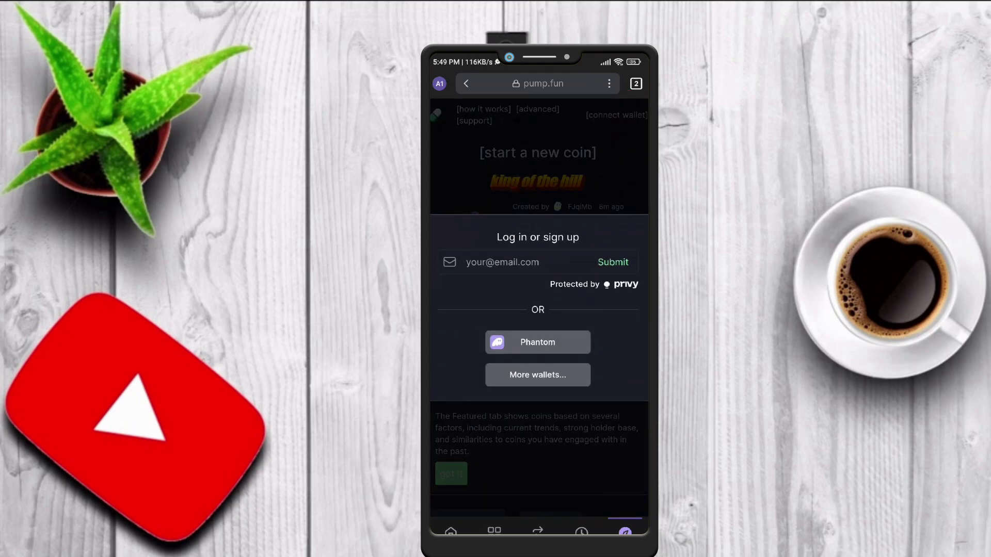
click(573, 339)
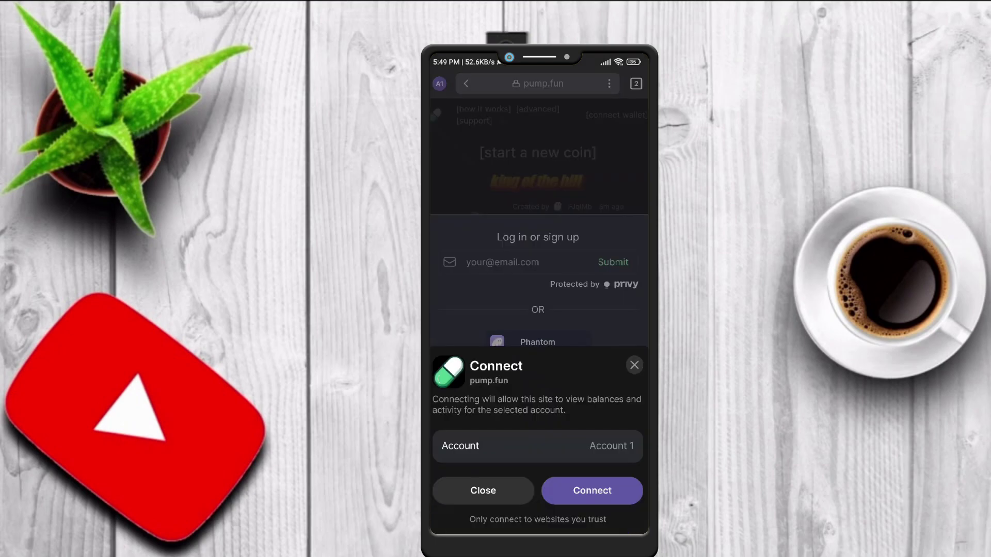
click(606, 491)
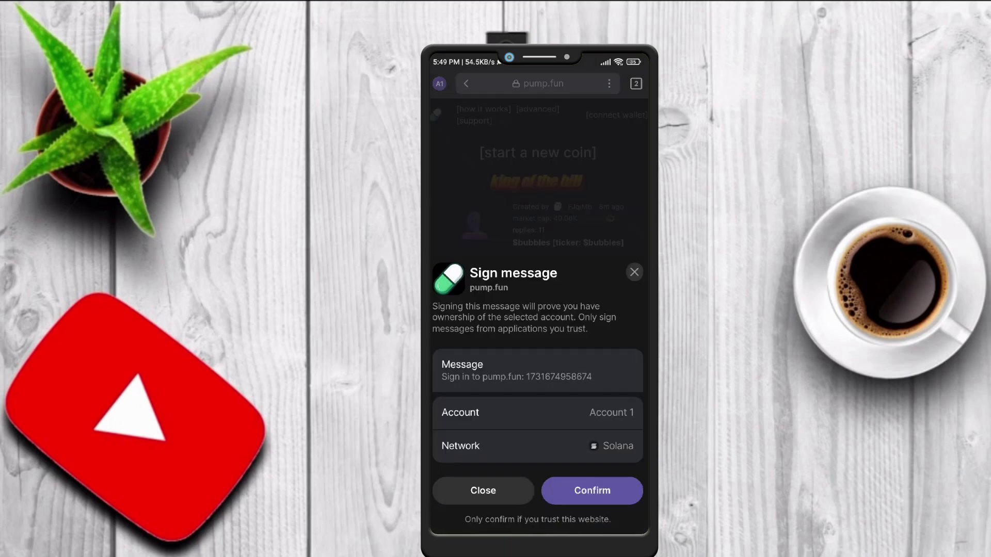
click(604, 488)
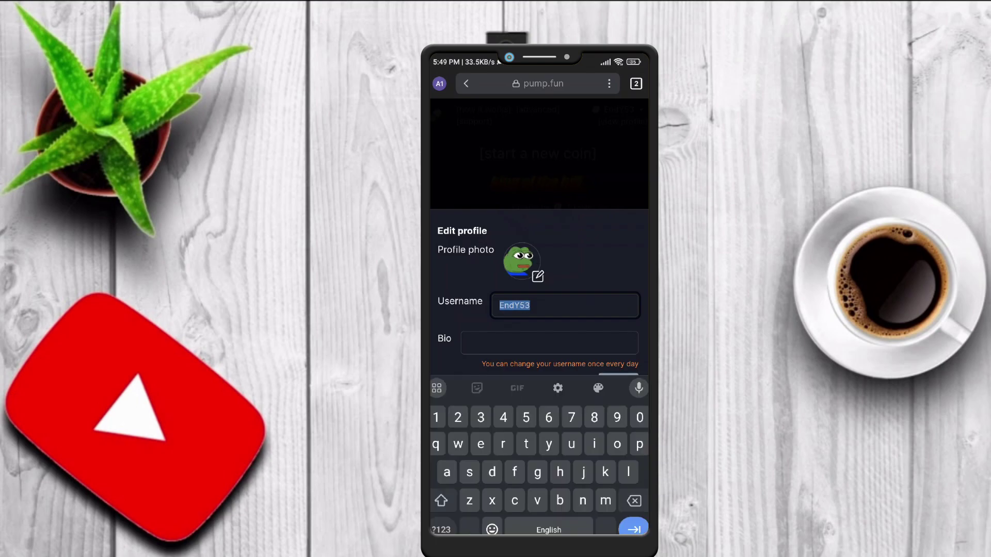
Dismiss the Edit profile form and open the username dropdown at the top right.
click(597, 356)
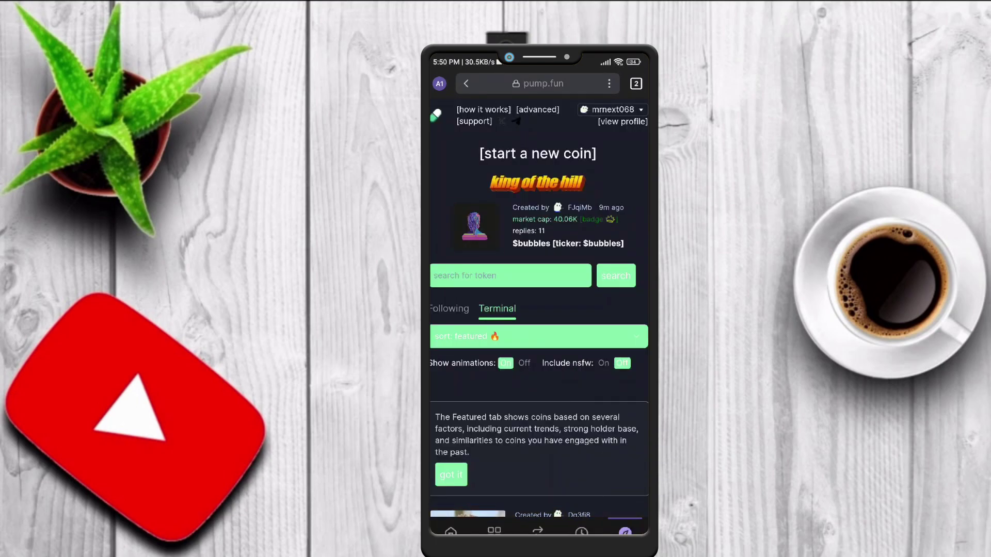
click(620, 115)
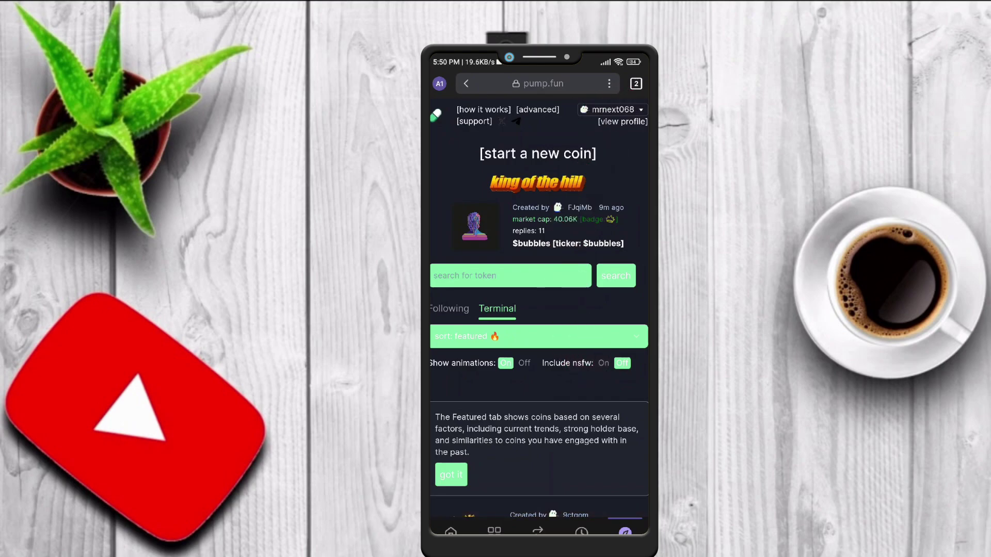